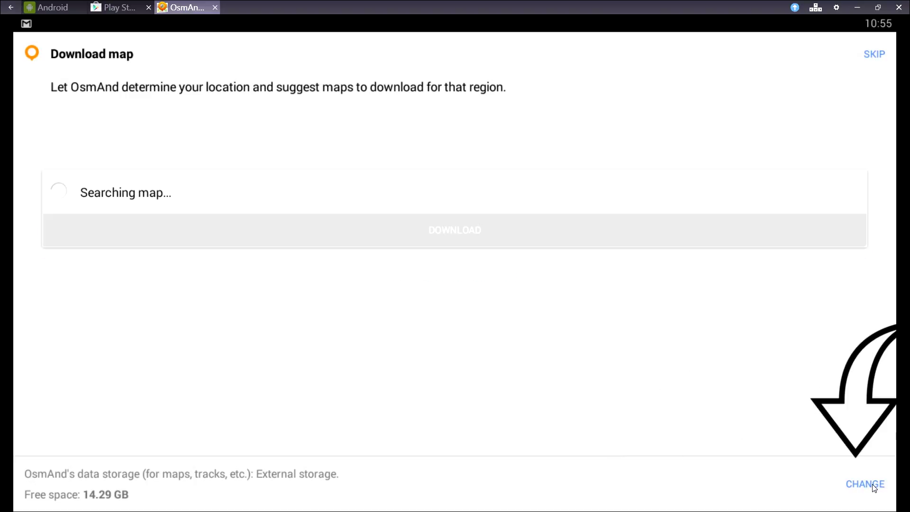
Store map data on External storage and show all download regions instead of Gelderland
click(873, 486)
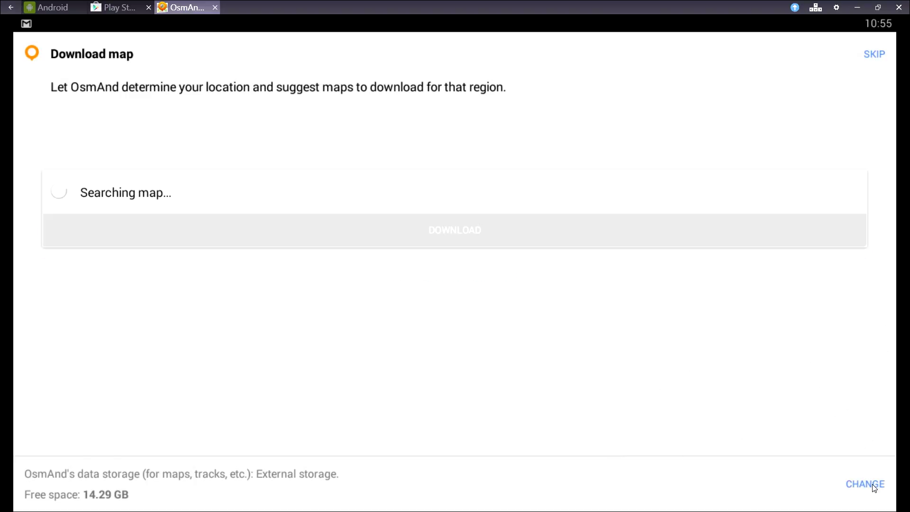
click(127, 412)
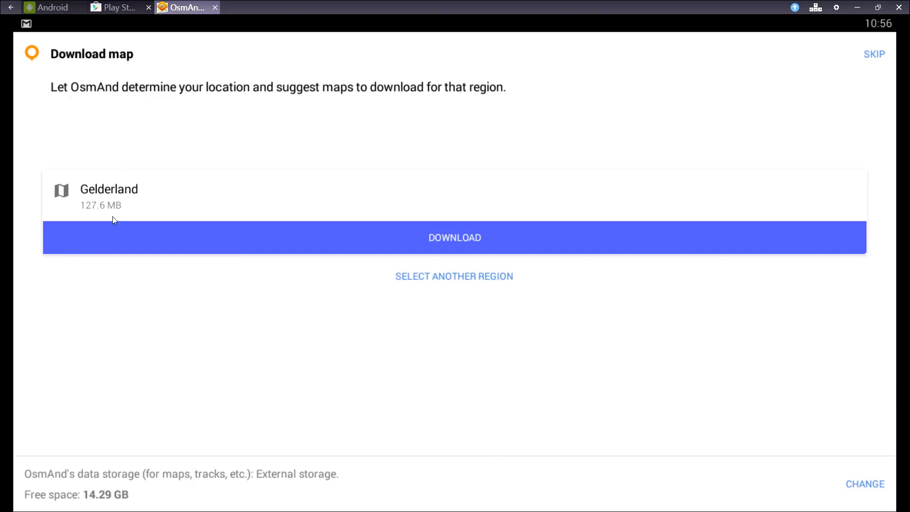
click(459, 278)
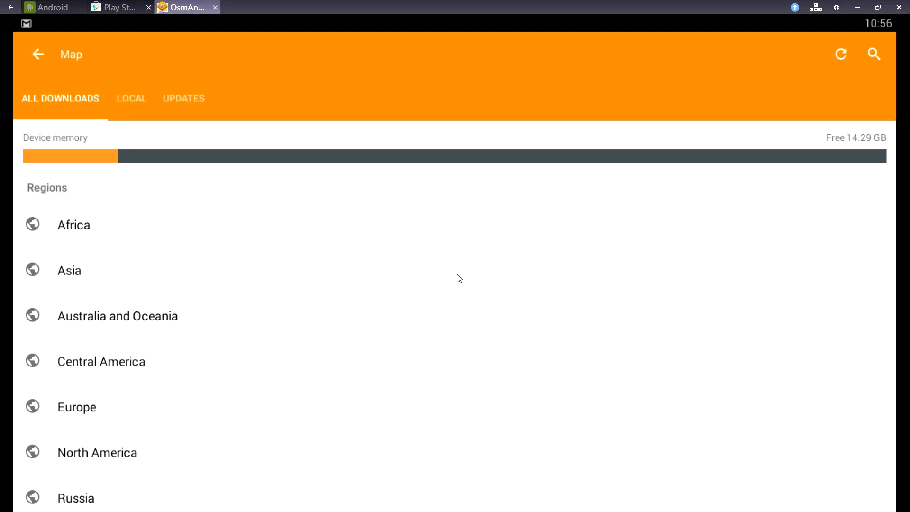
Download the Standard map of The Netherlands (888.4 MB) from the Europe region list
click(122, 406)
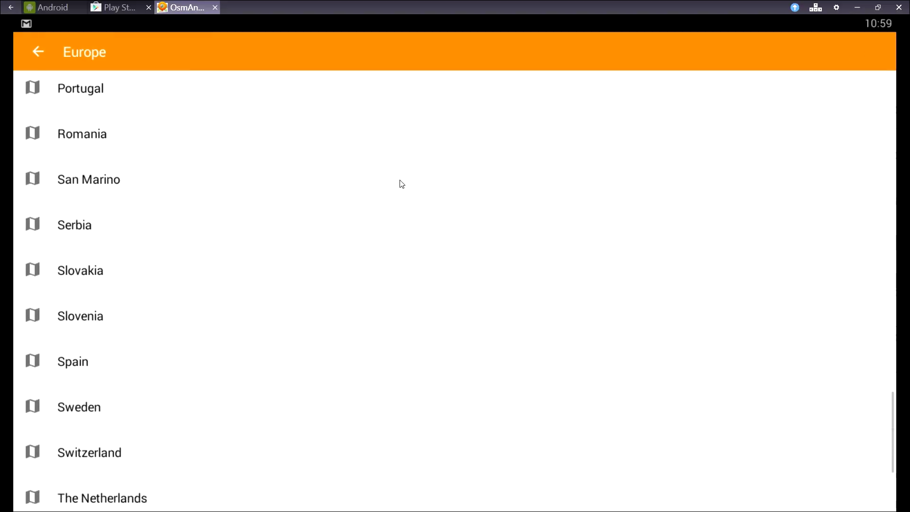
drag(400, 183, 402, 144)
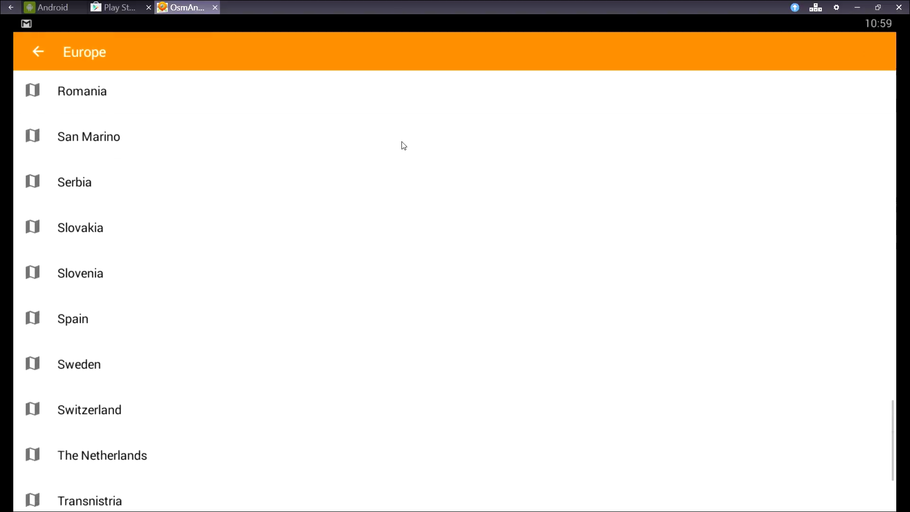
click(132, 437)
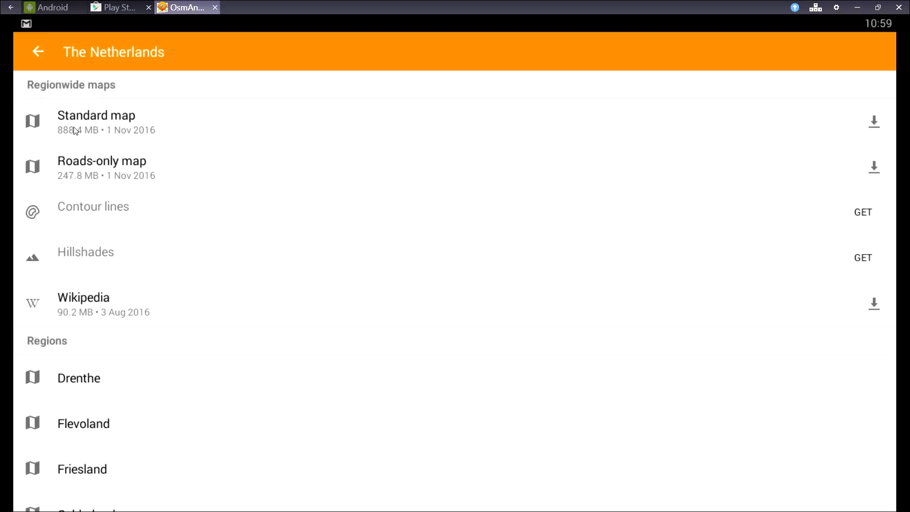
drag(305, 439, 333, 408)
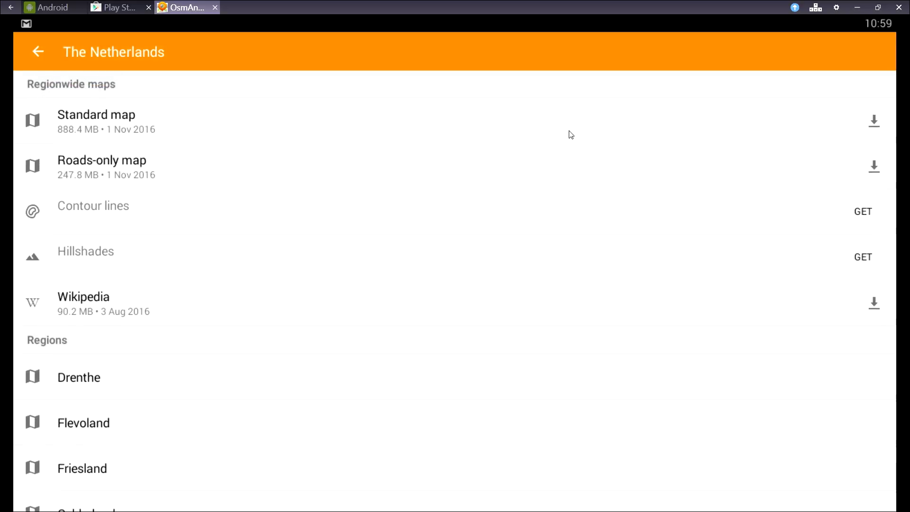
click(874, 119)
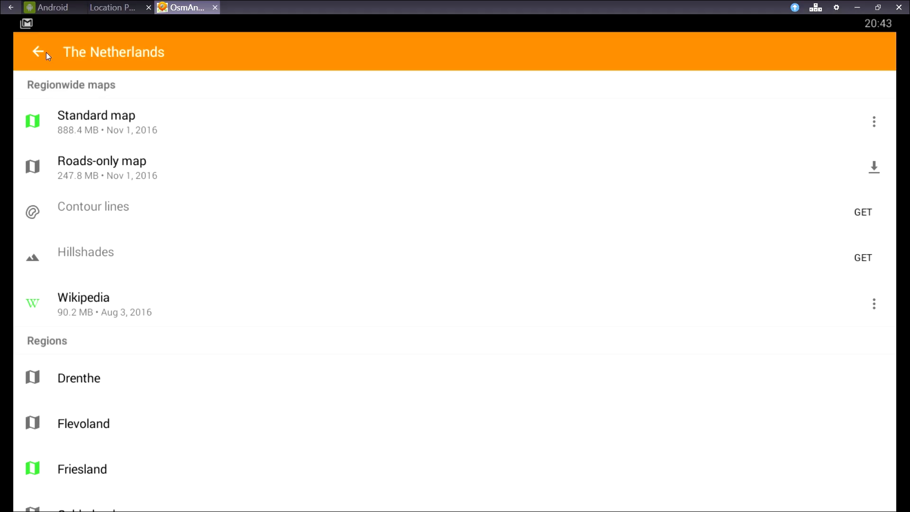
Back out of map downloads to the map and open the Dashboard from the main menu
click(46, 53)
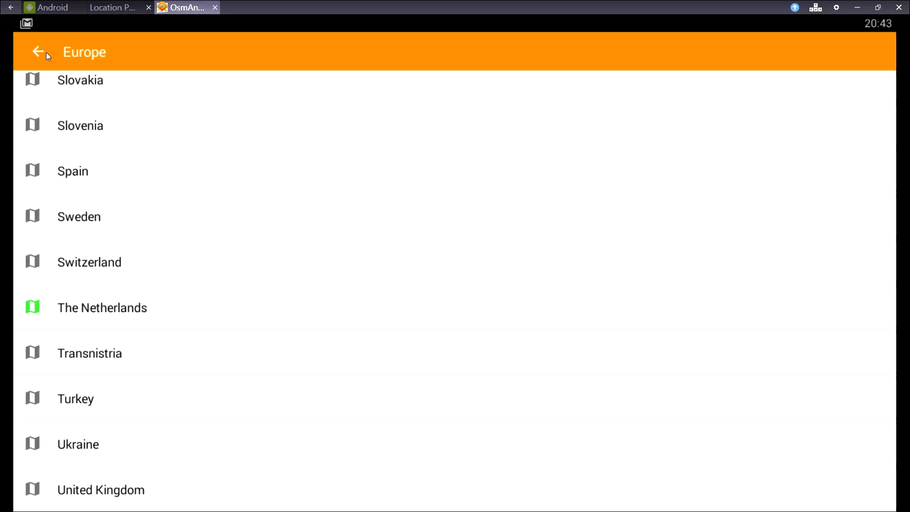
click(47, 52)
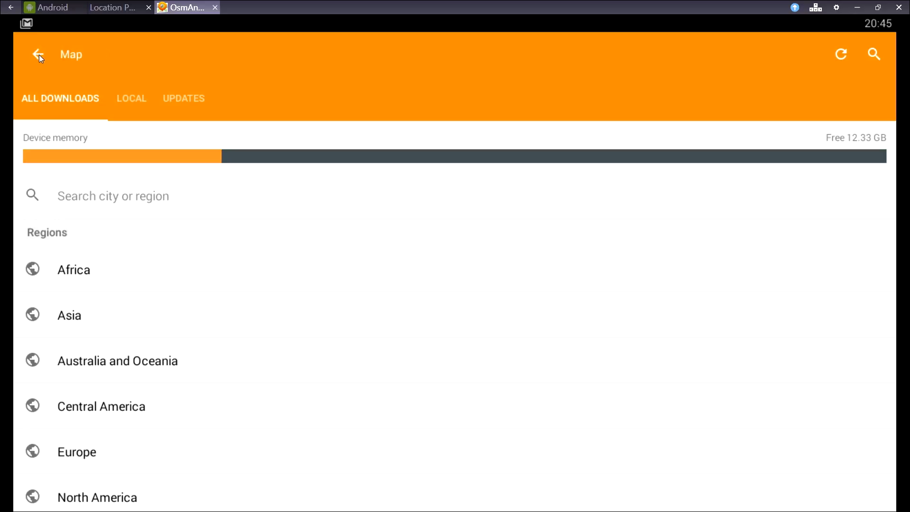
click(39, 54)
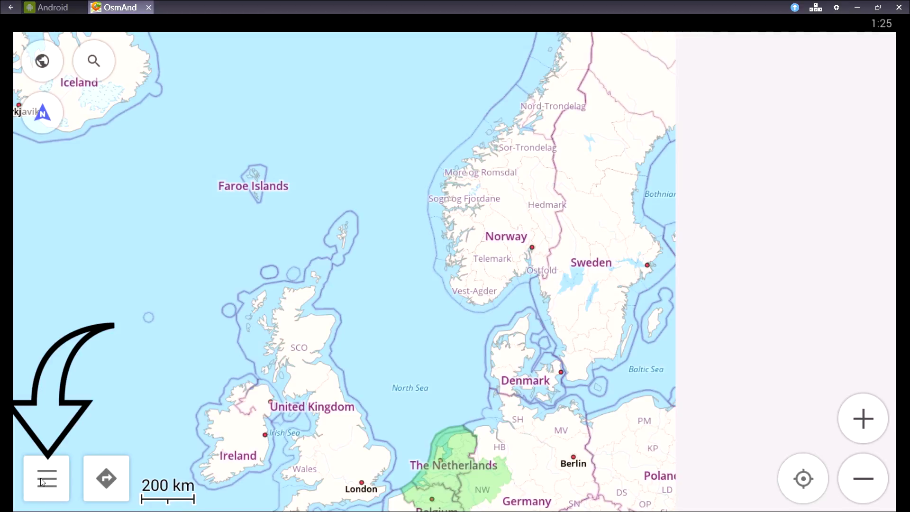
click(41, 477)
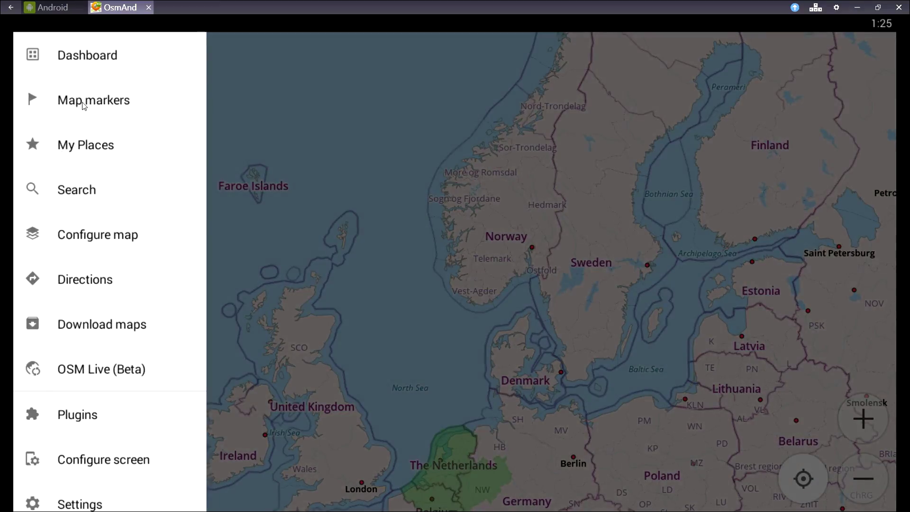
click(90, 56)
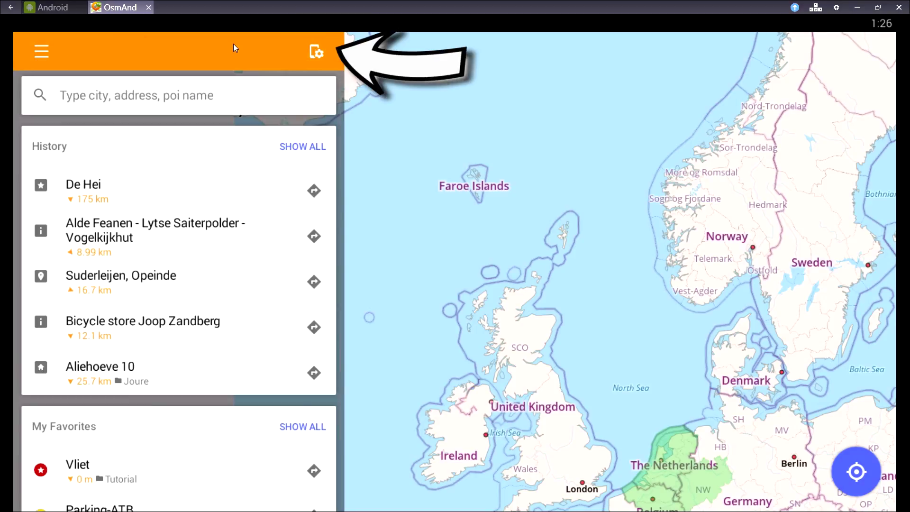
Enable the dashboard's Access from map, then zoom the map out three levels to 200 km
click(315, 49)
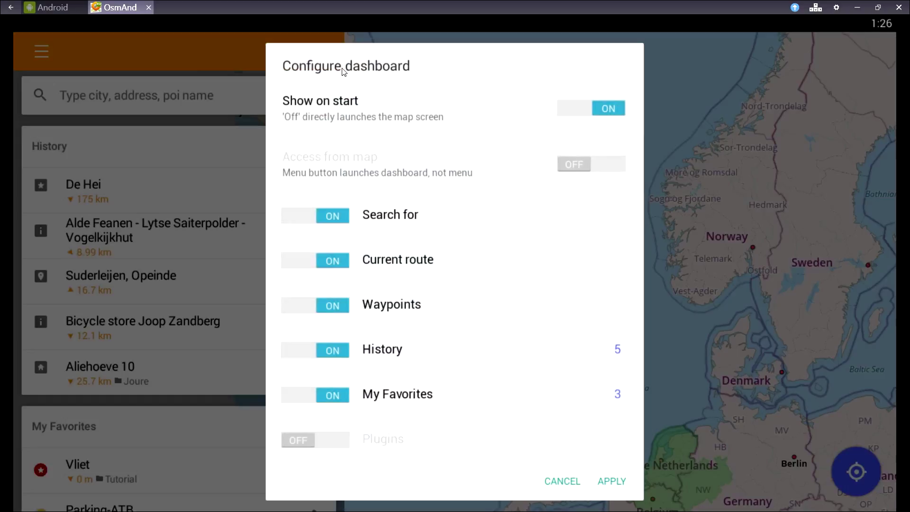
click(578, 164)
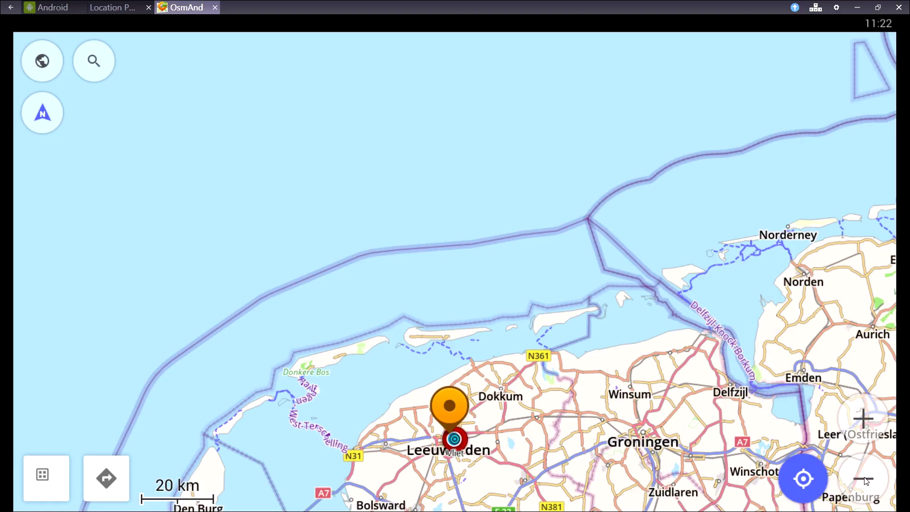
click(863, 478)
click(863, 479)
click(863, 478)
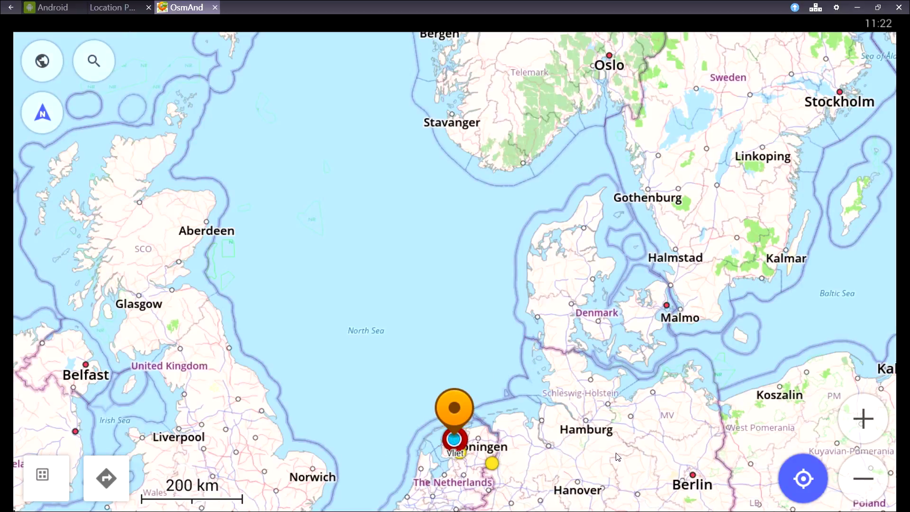
Select North Rhine-Westphalia on the map and download its Roads-only map (204.2 MB)
drag(575, 460, 575, 256)
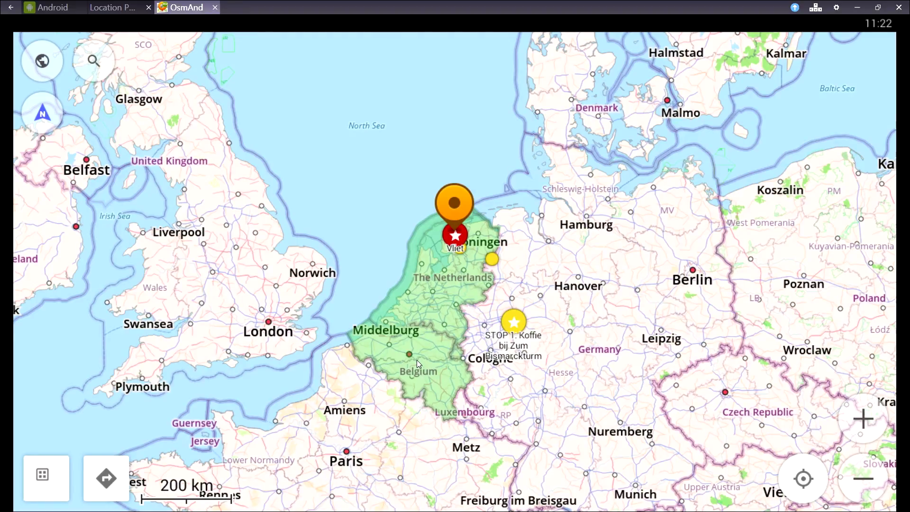
click(549, 263)
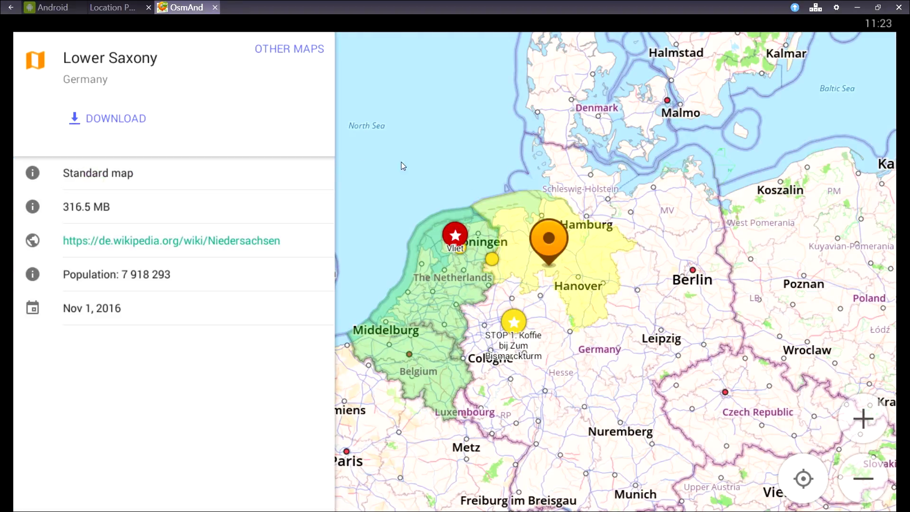
click(486, 312)
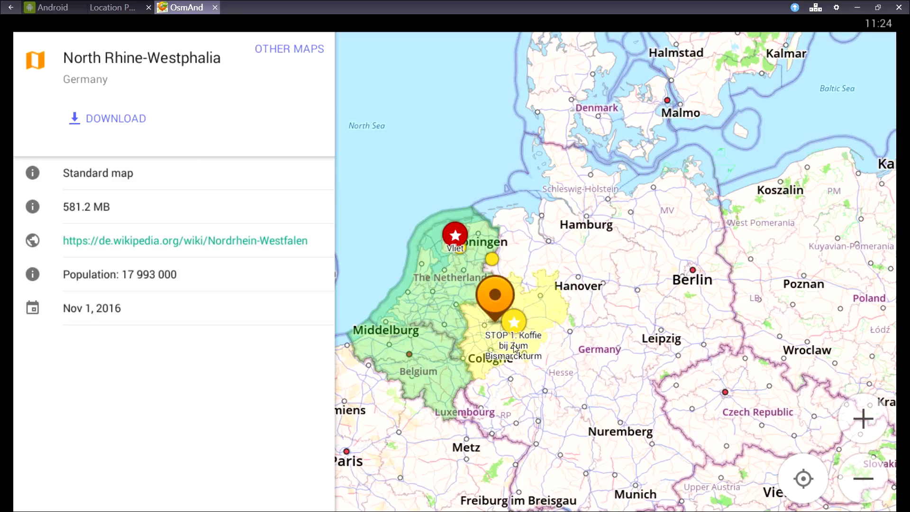
click(285, 49)
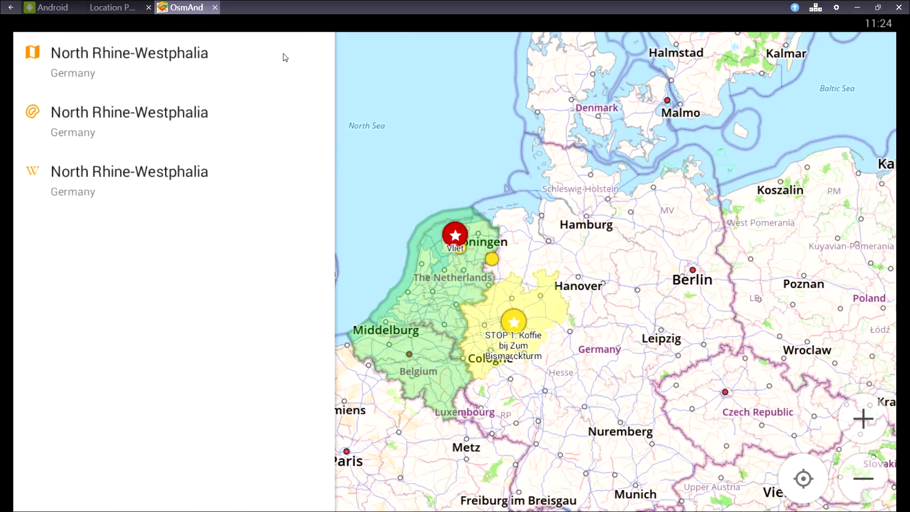
click(125, 70)
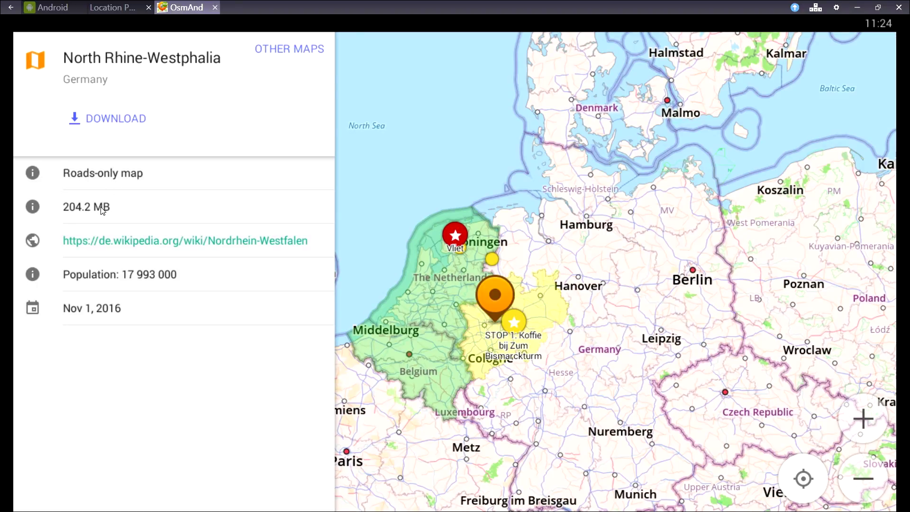
click(116, 119)
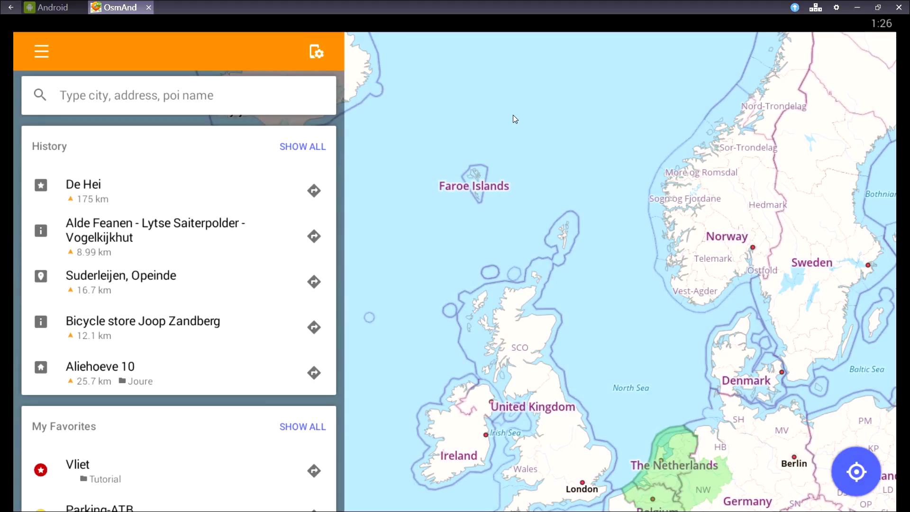
click(79, 97)
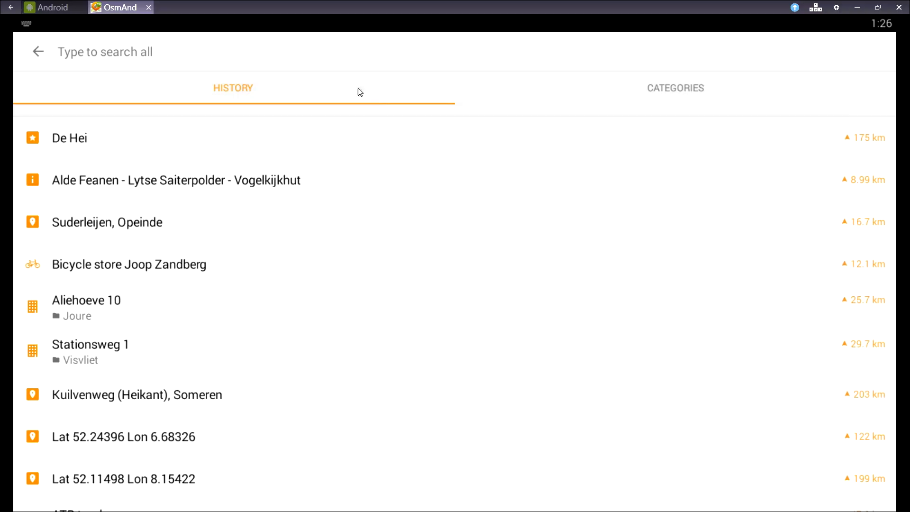
click(37, 50)
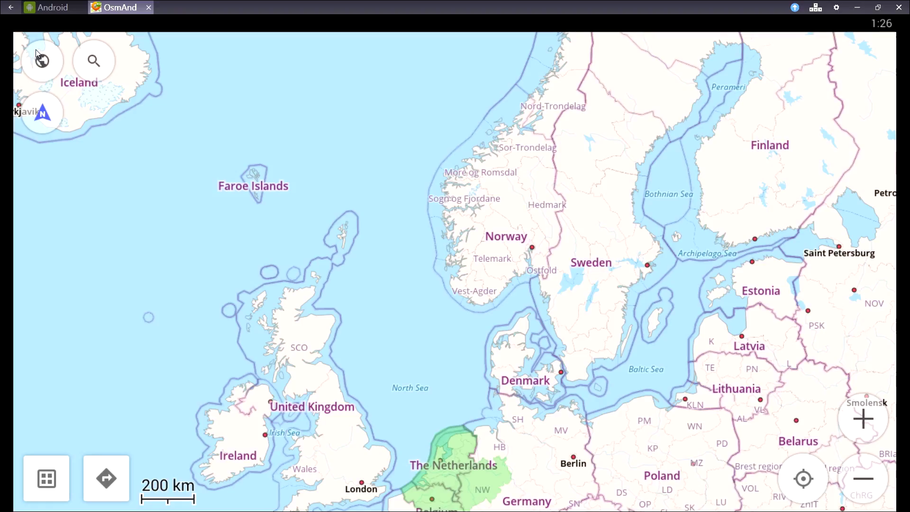
click(94, 60)
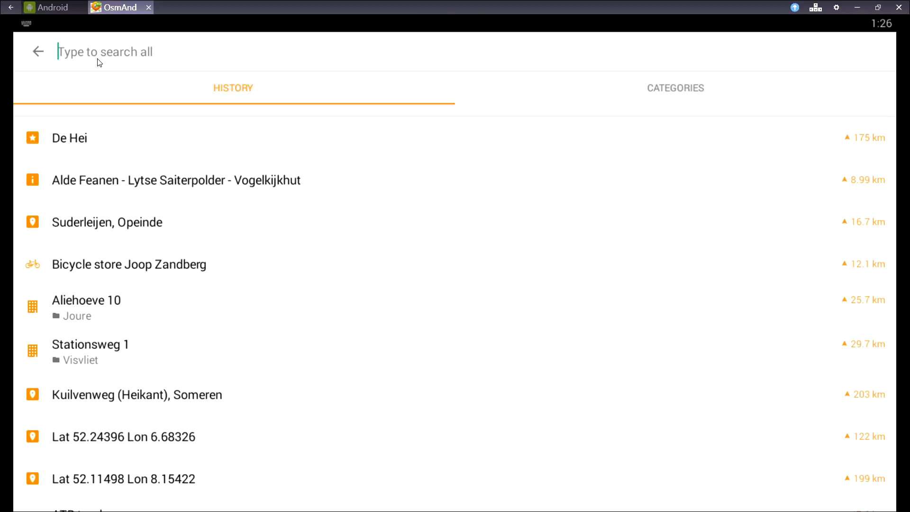
text(vis)
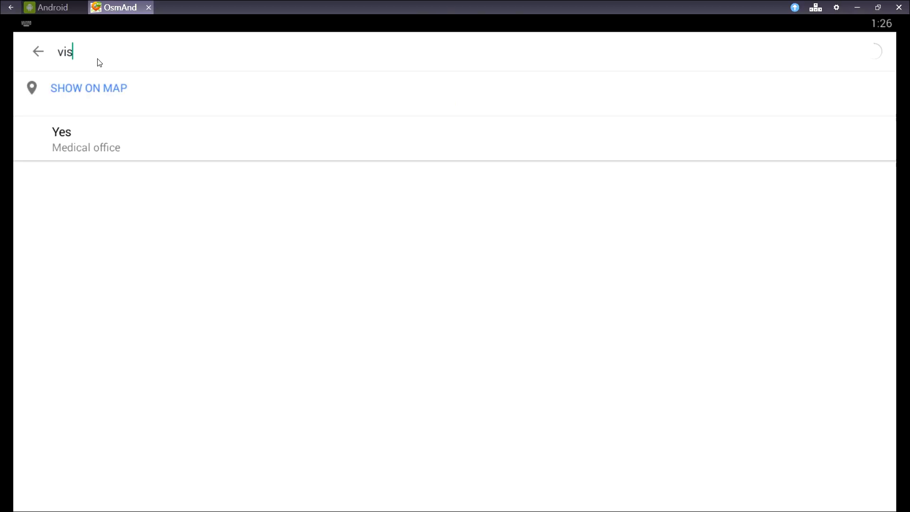
text(vliet)
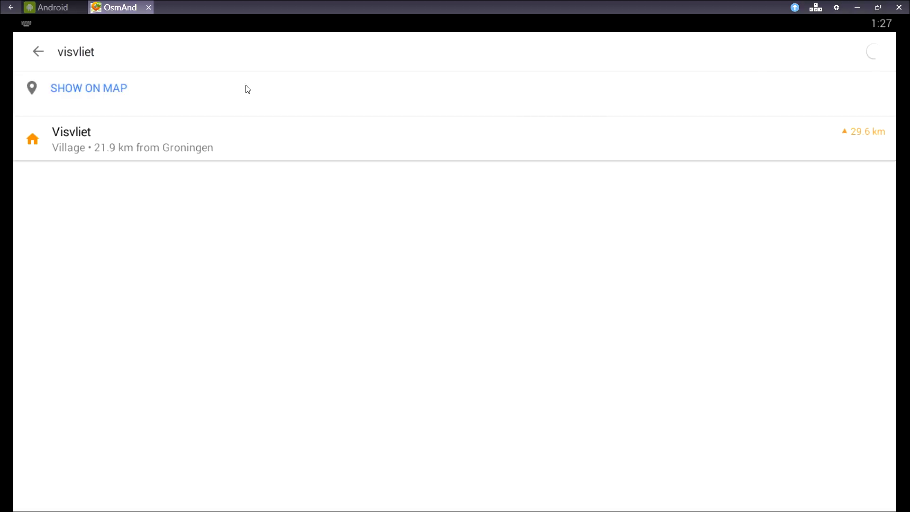
click(122, 143)
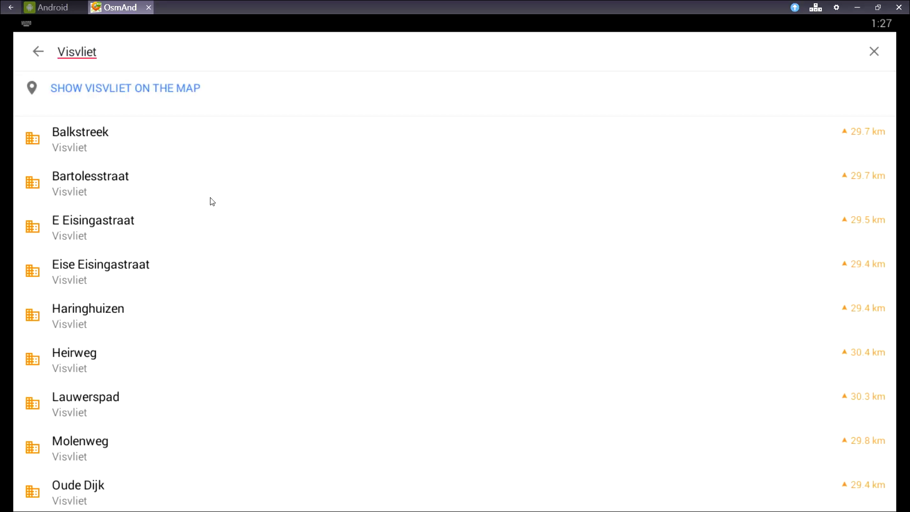
click(216, 435)
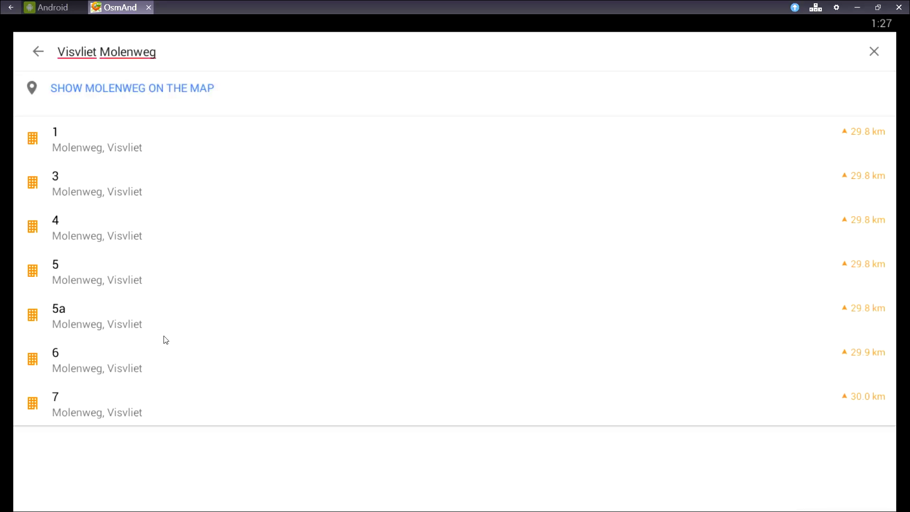
click(121, 233)
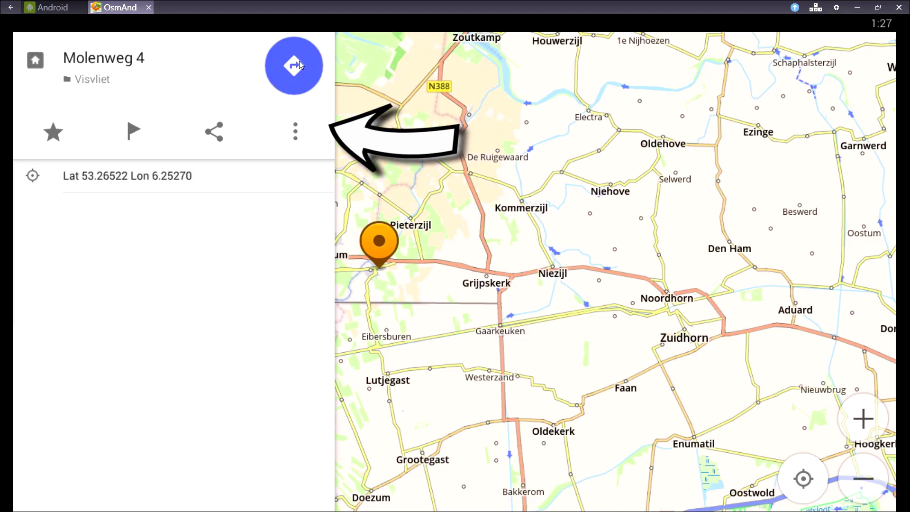
click(295, 131)
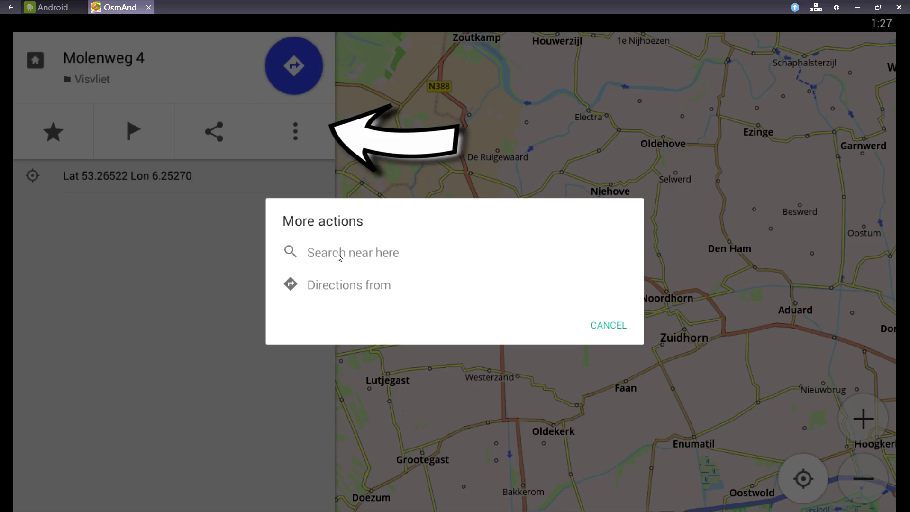
click(338, 255)
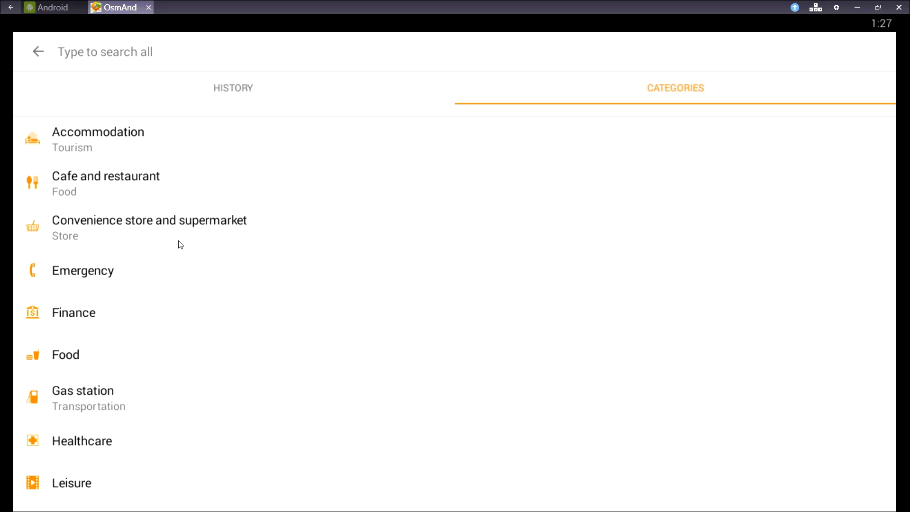
drag(192, 376, 195, 196)
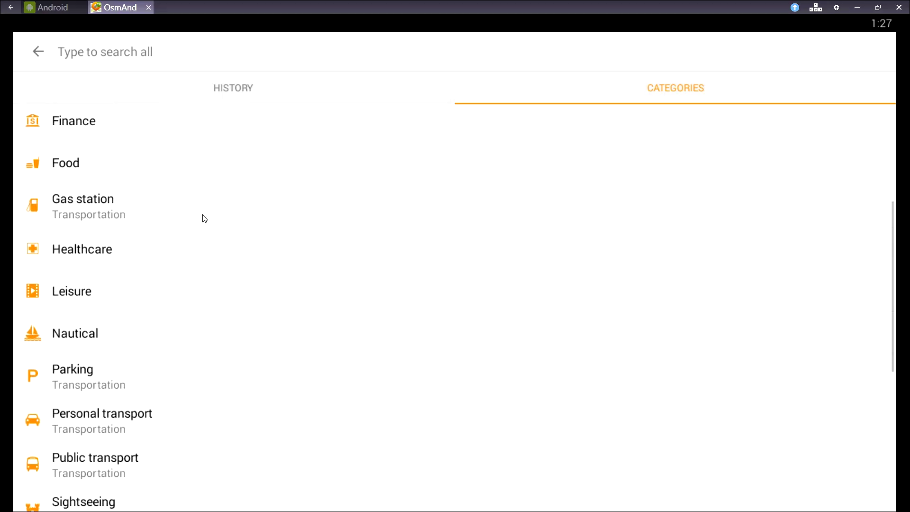
click(103, 377)
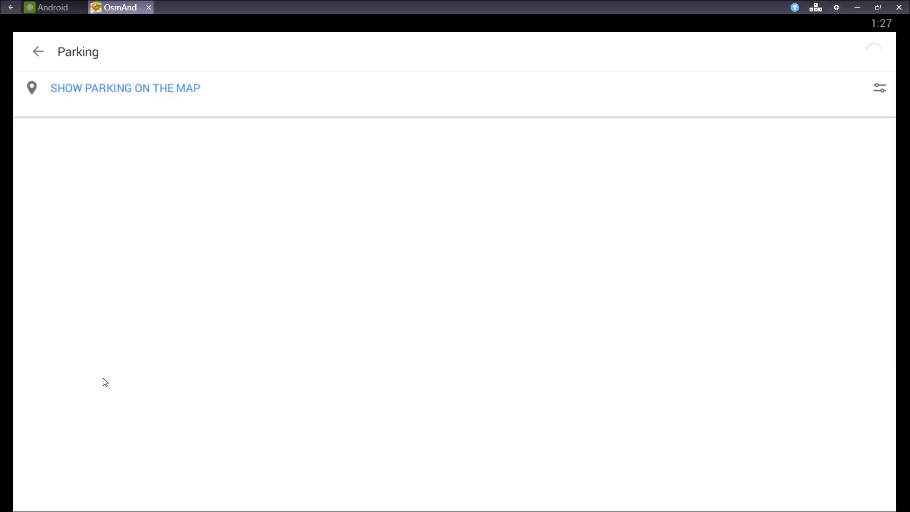
click(229, 180)
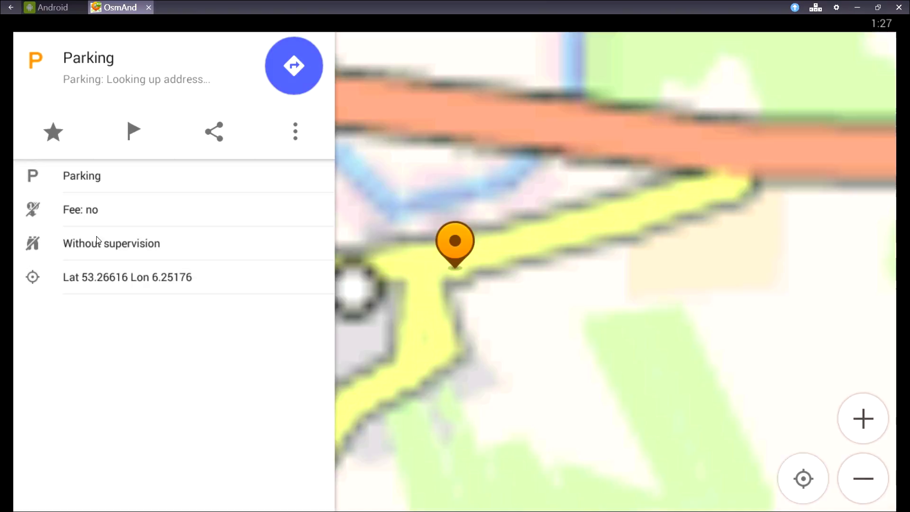
click(289, 65)
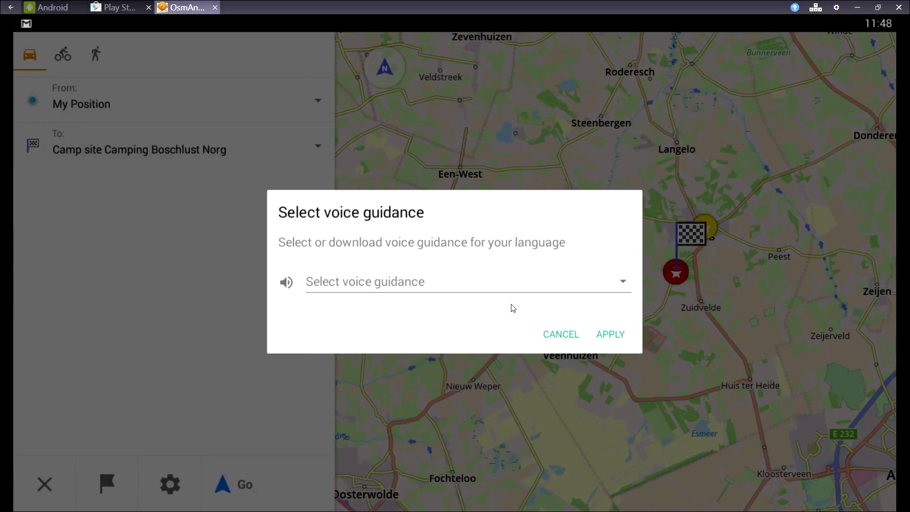
Choose TTS voice English as the route's voice guidance
click(623, 283)
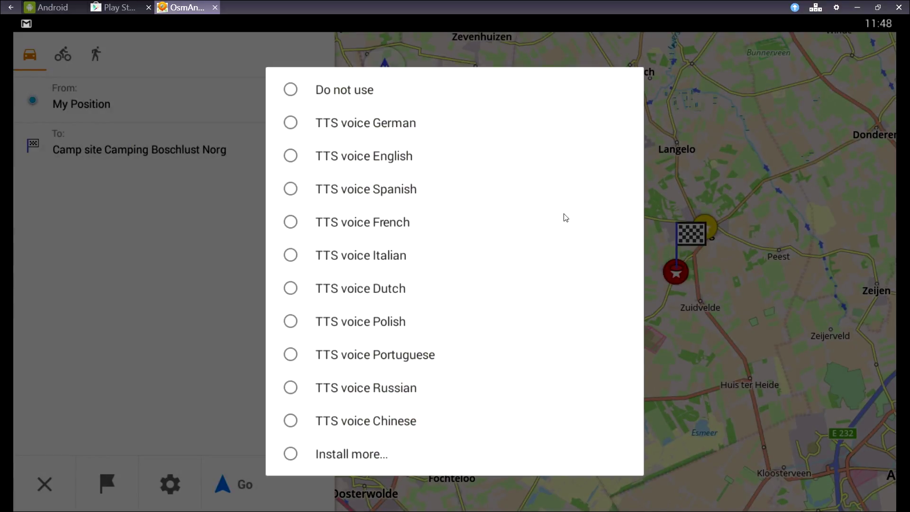
click(291, 156)
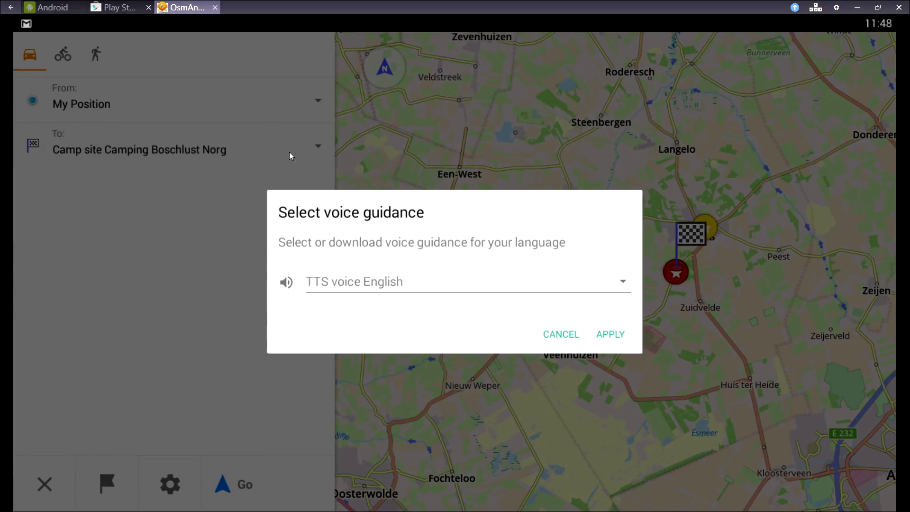
click(620, 332)
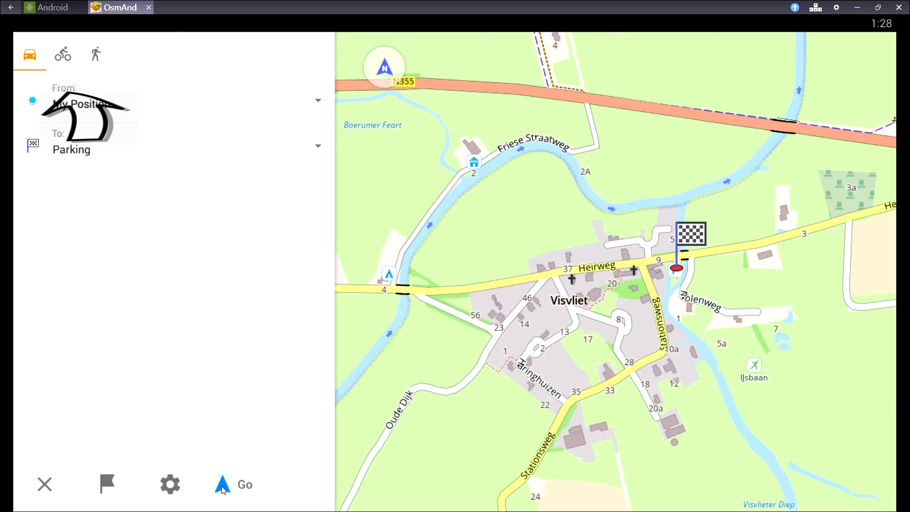
Start the 35.7 km car route to Parking and view its route settings
click(222, 484)
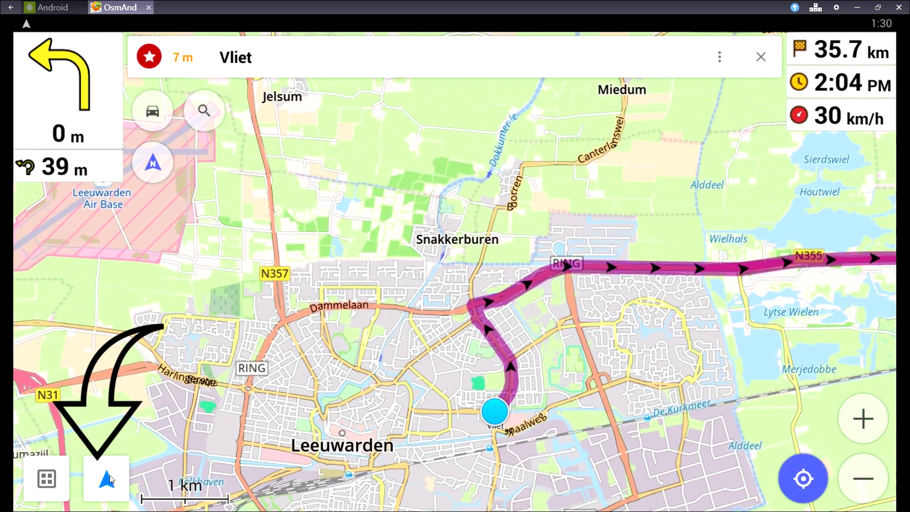
click(108, 480)
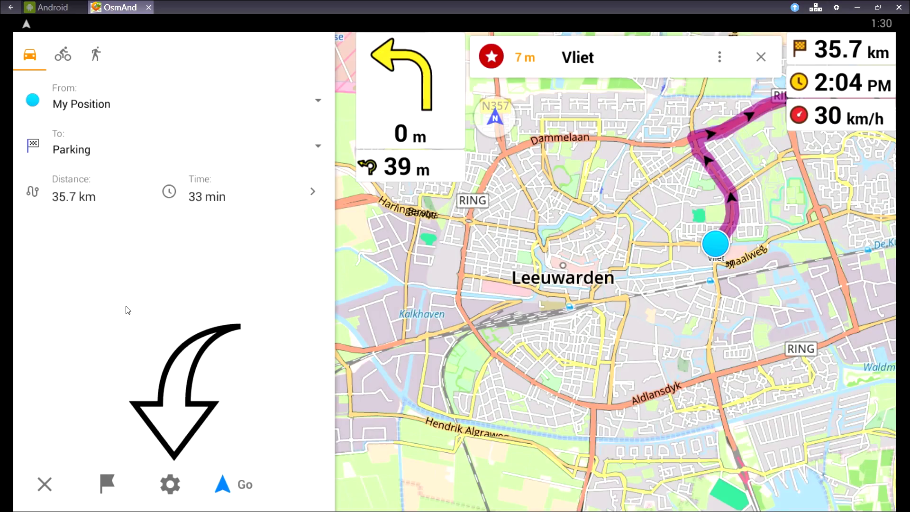
click(172, 480)
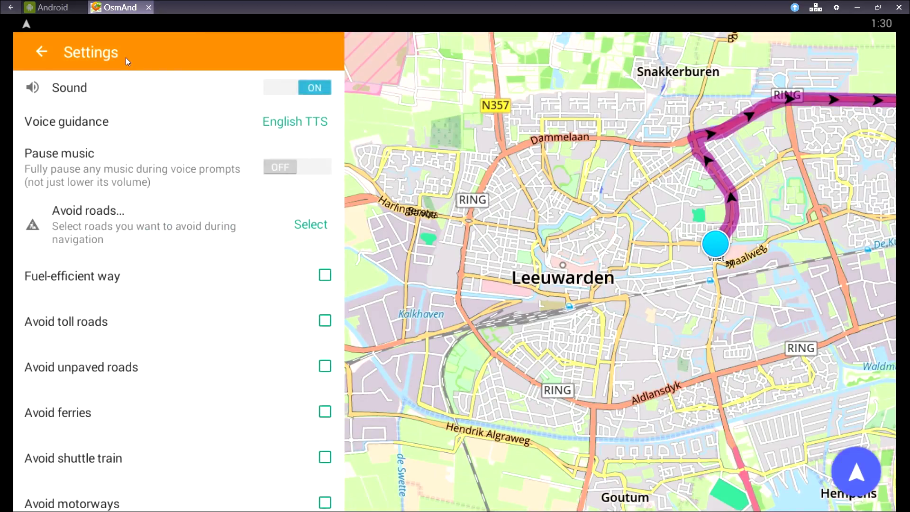
scroll(163, 316, down, 3)
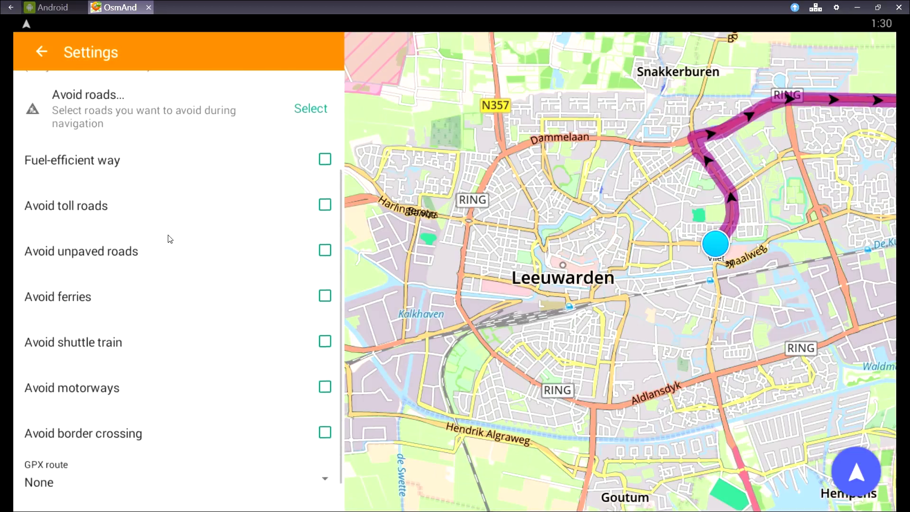